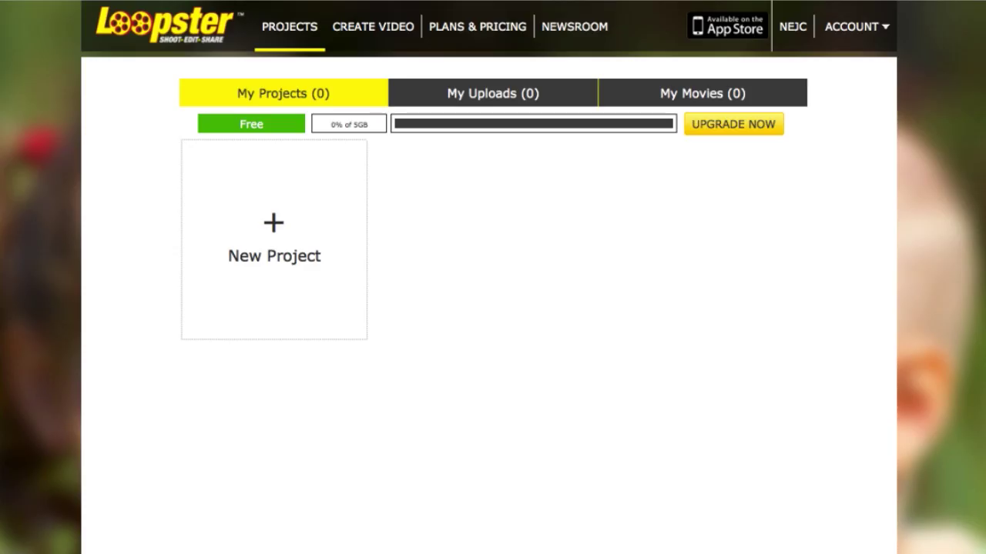
Start a new project, which opens in the editor as 'My Awesome Blockb…'
click(351, 194)
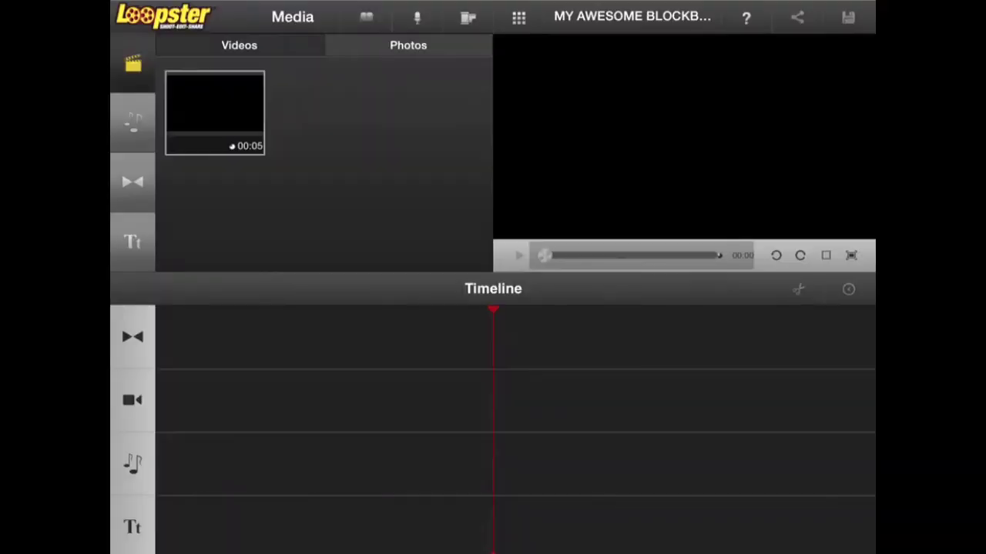
Import the red car on track clip and another car video clip
click(367, 17)
click(351, 81)
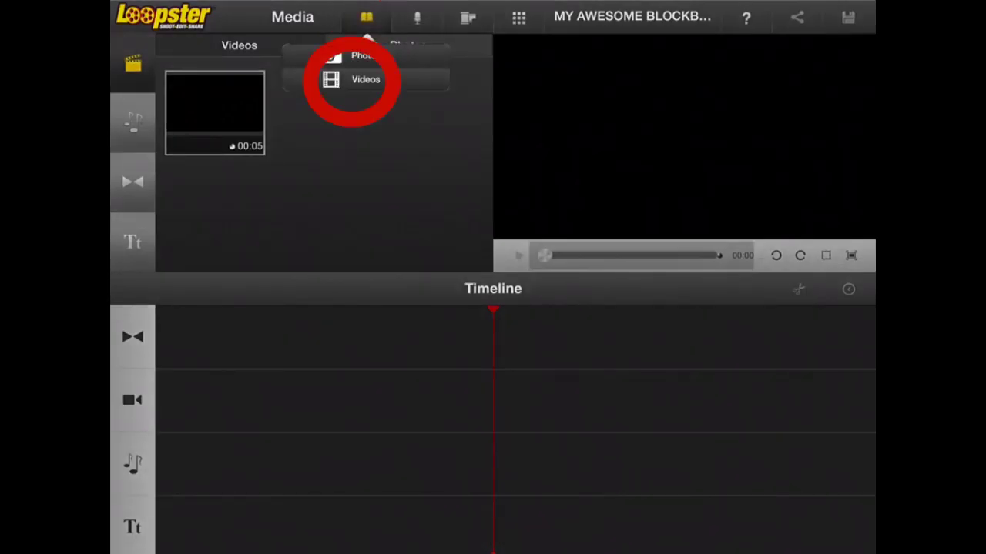
click(507, 127)
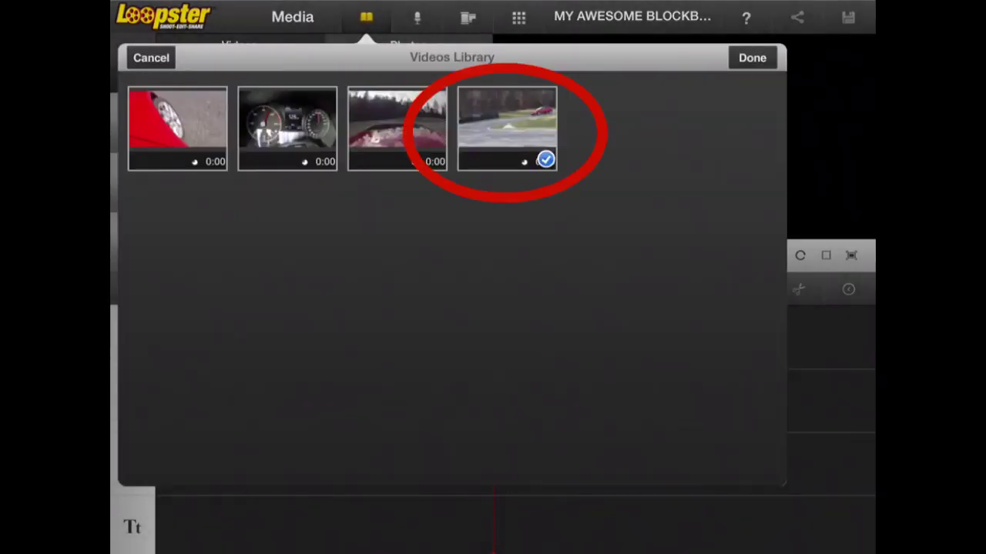
click(397, 127)
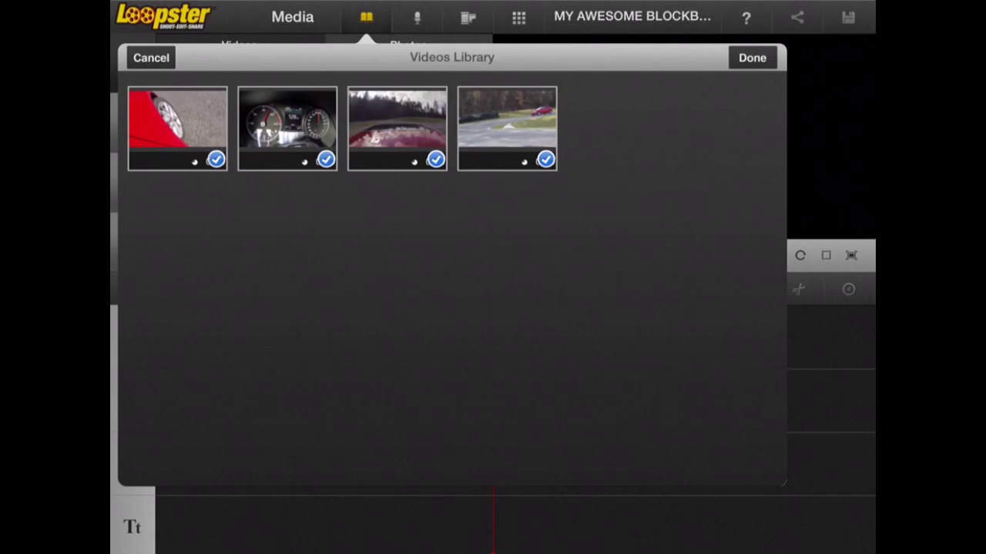
click(751, 57)
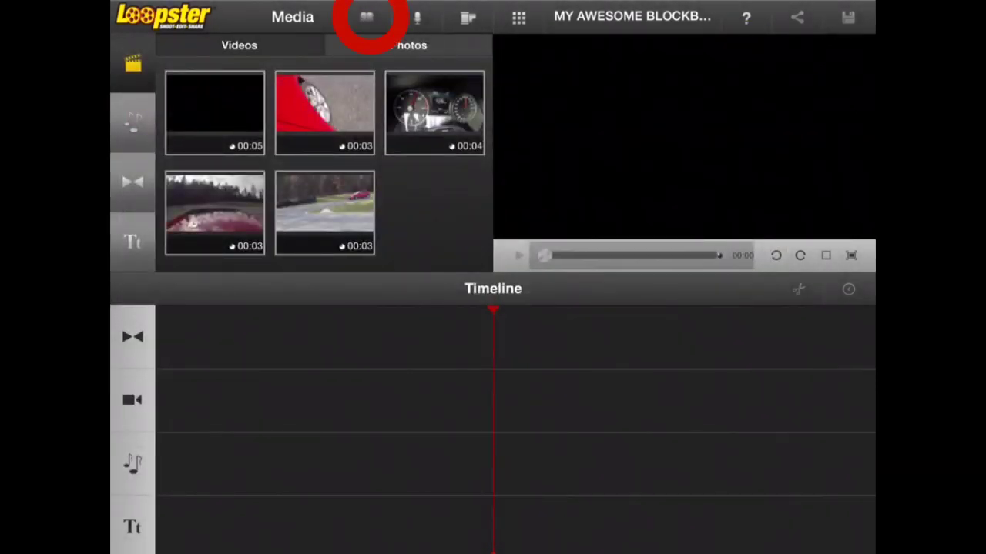
Import the town reflection, town square and turquoise lake photos
click(369, 19)
click(366, 55)
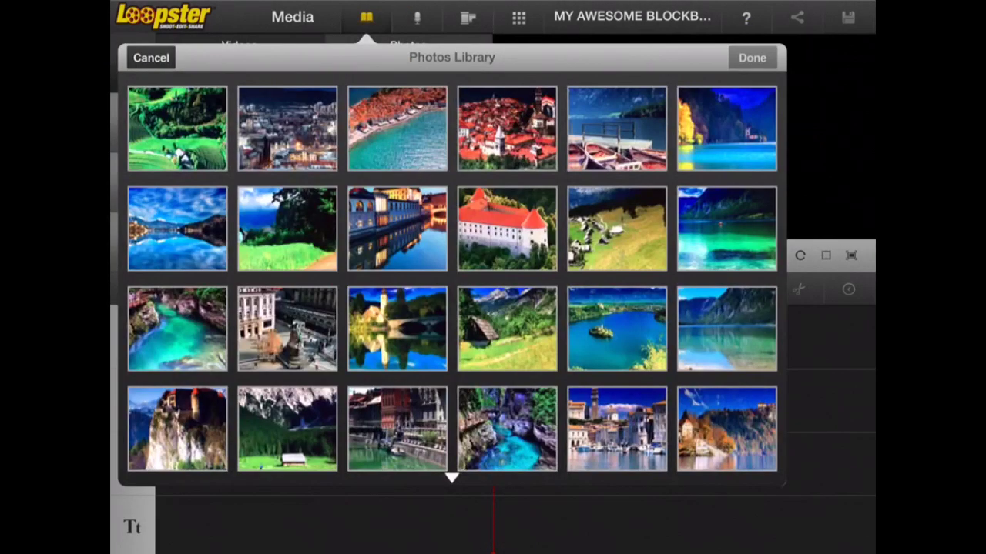
click(396, 229)
click(287, 329)
click(726, 229)
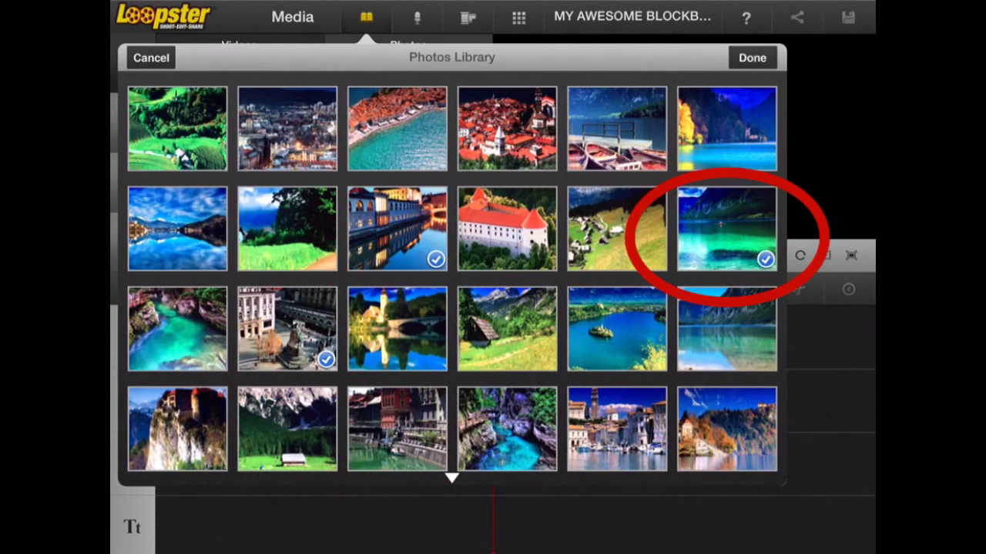
click(752, 58)
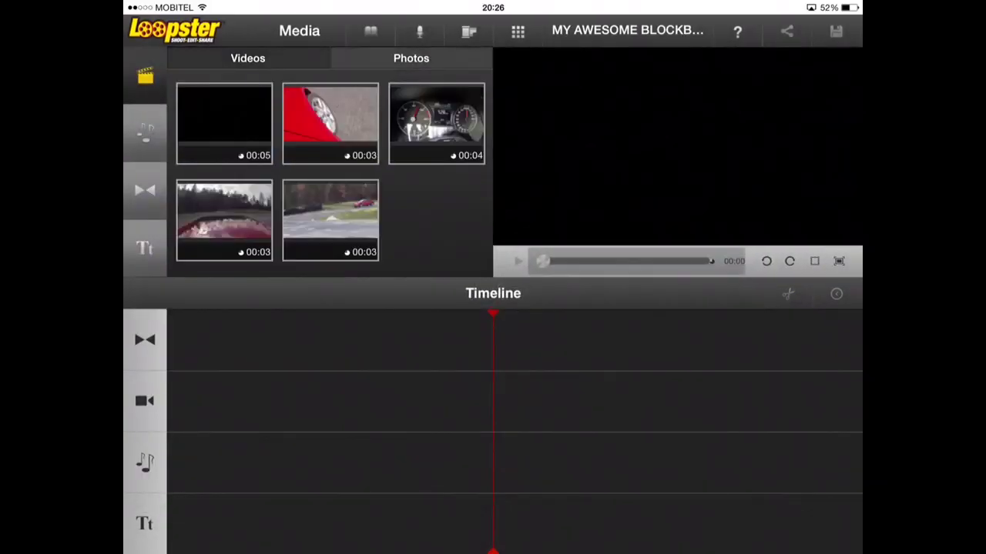
Add the red car, car bonnet and speedometer clips and the lake photo, moving the photo first
click(324, 112)
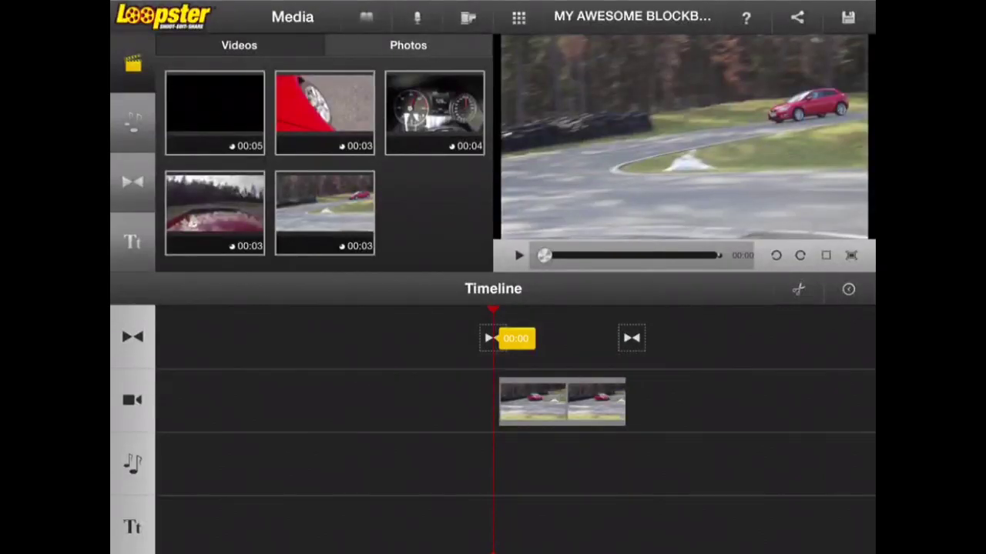
click(192, 223)
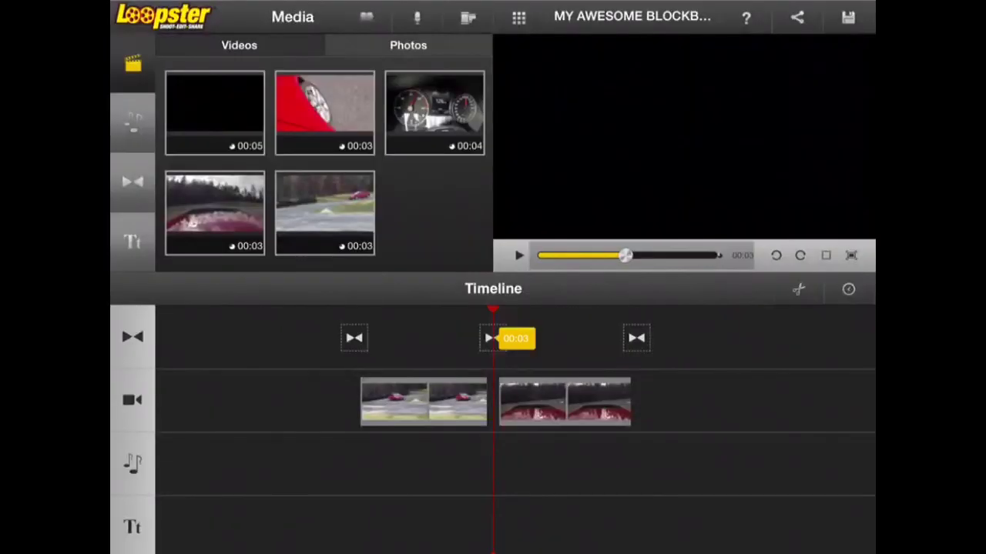
click(435, 112)
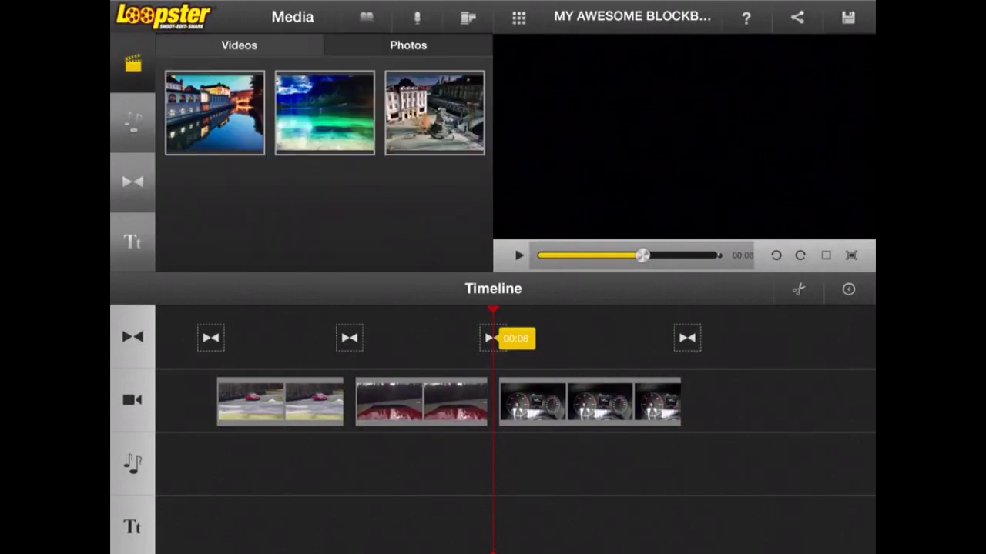
click(324, 112)
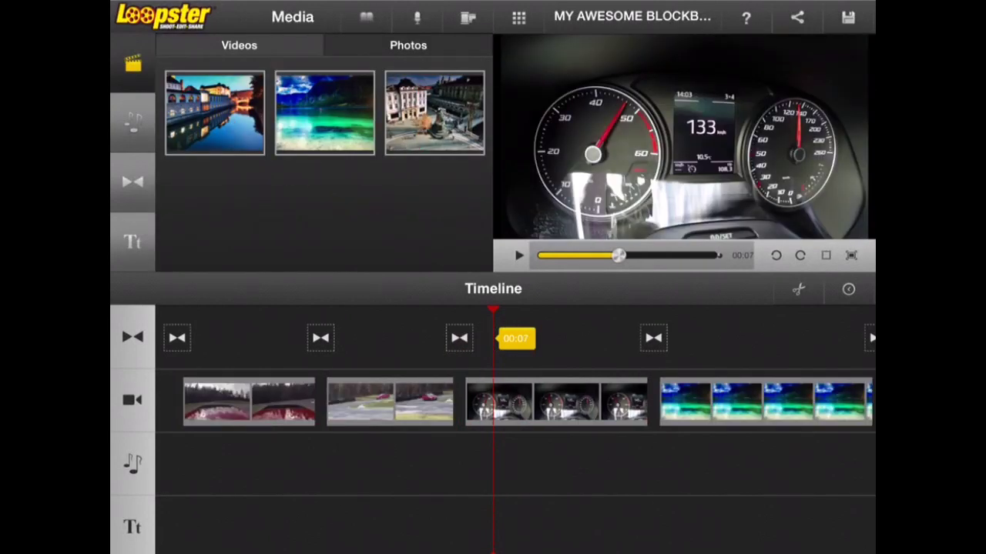
drag(762, 400, 259, 396)
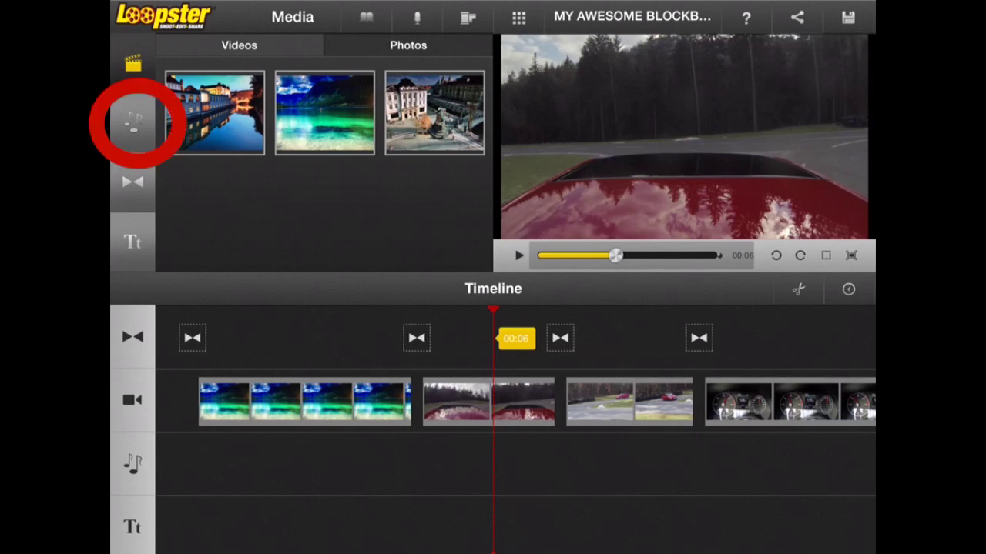
Put the Insomniac Breaks music track on the audio track and open its settings
click(173, 83)
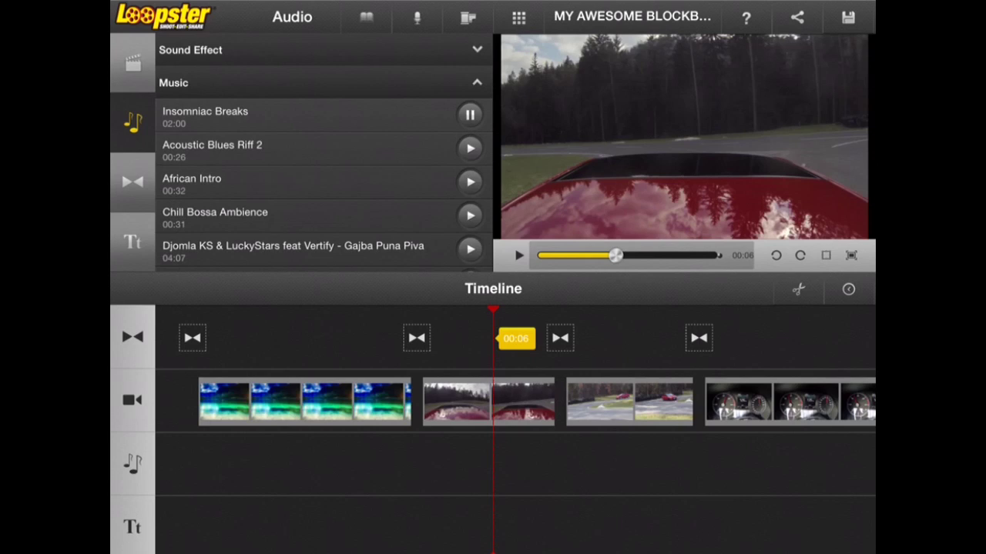
click(205, 116)
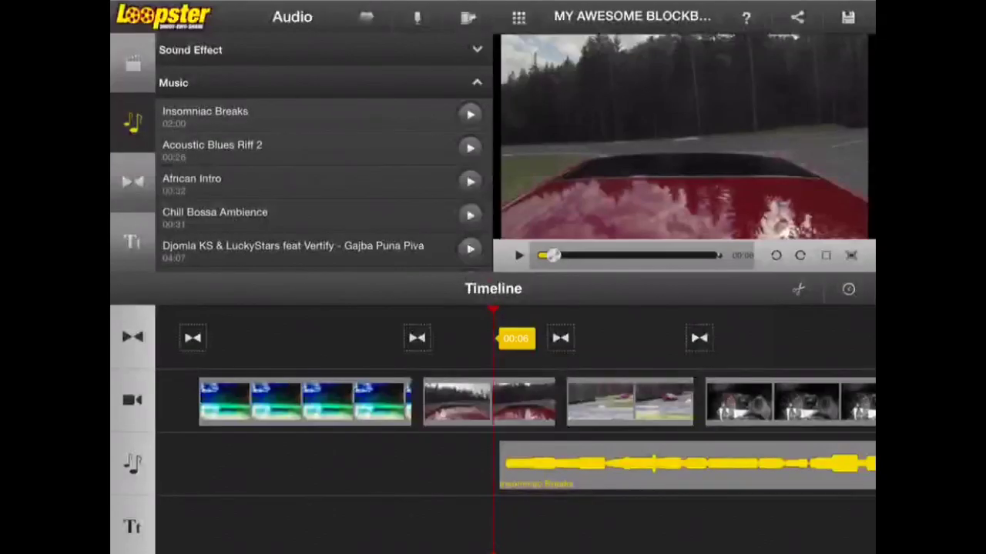
click(589, 467)
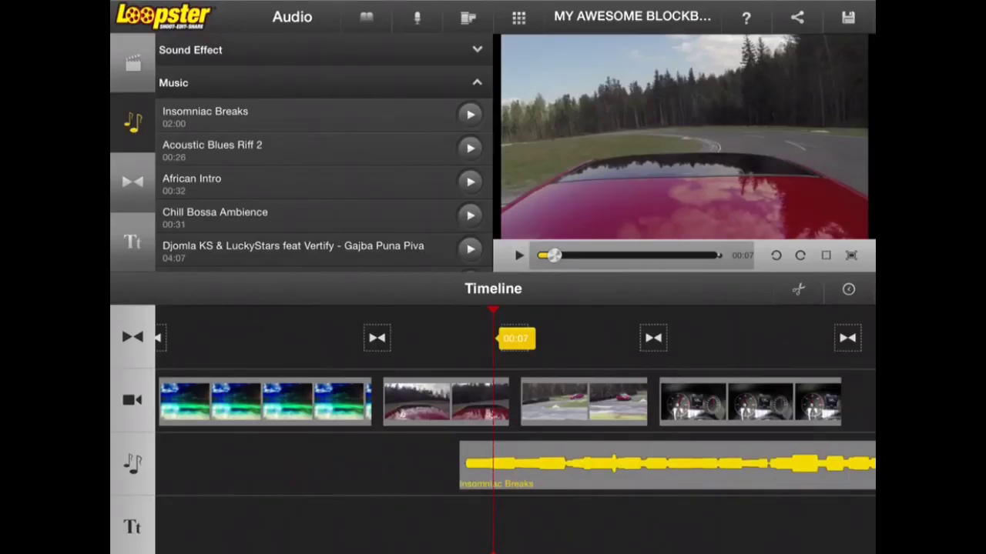
Trim the car-bonnet clip's end, split it at the playhead, and drag a dashboard clip after it
drag(448, 399, 493, 399)
click(493, 398)
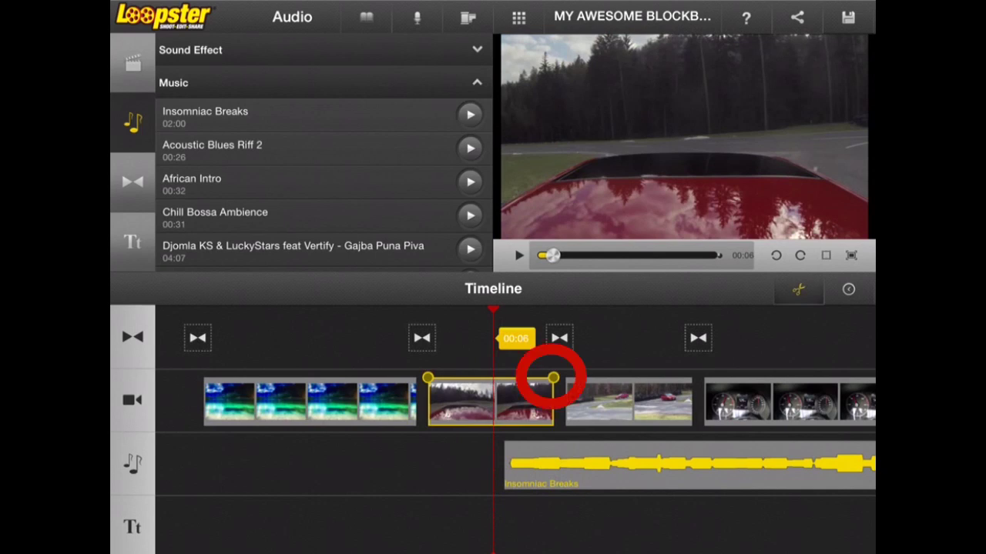
drag(553, 377, 550, 377)
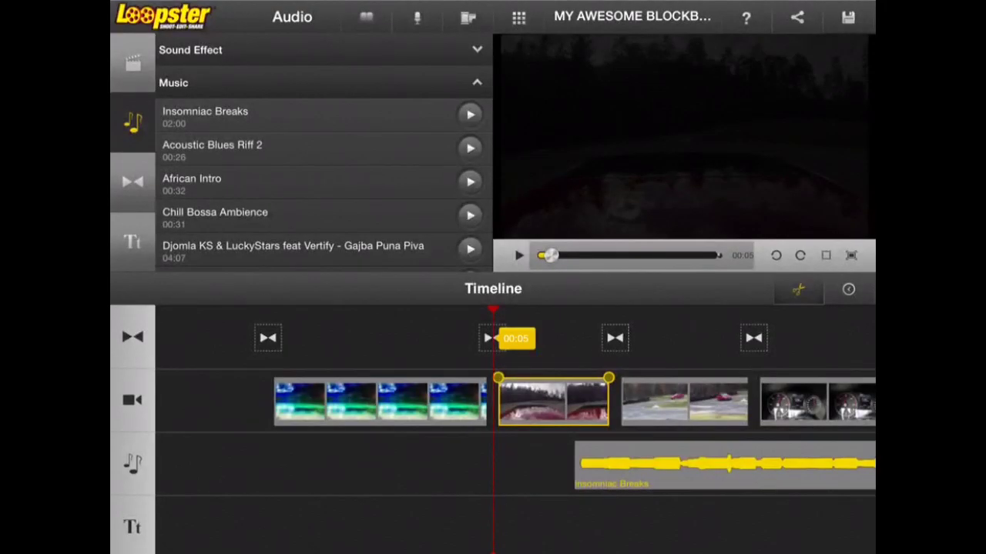
drag(609, 377, 565, 377)
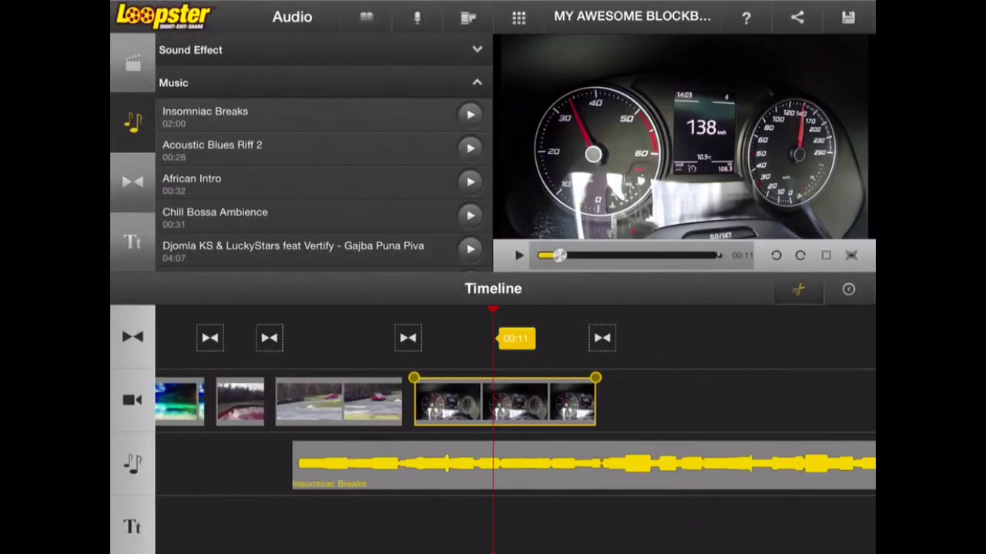
click(493, 377)
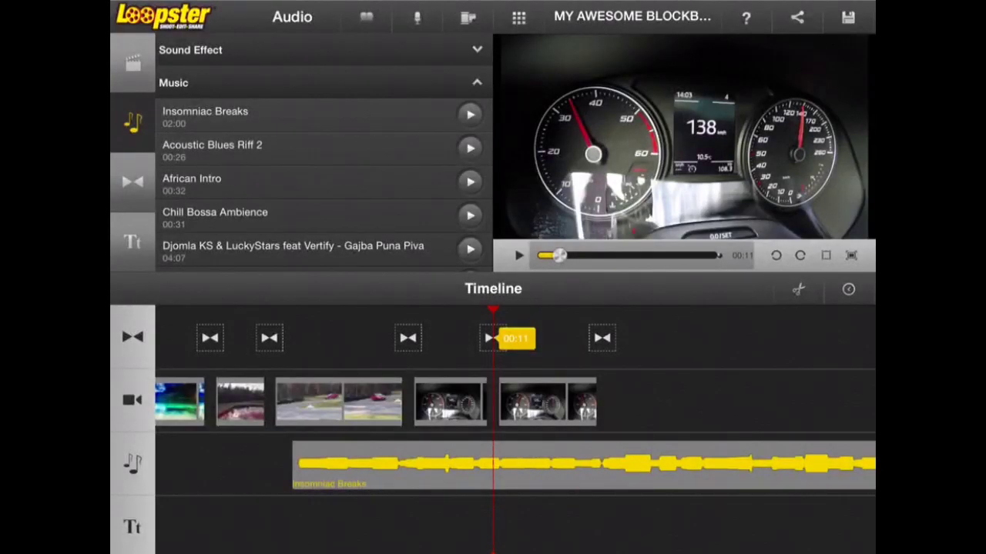
drag(370, 401, 470, 398)
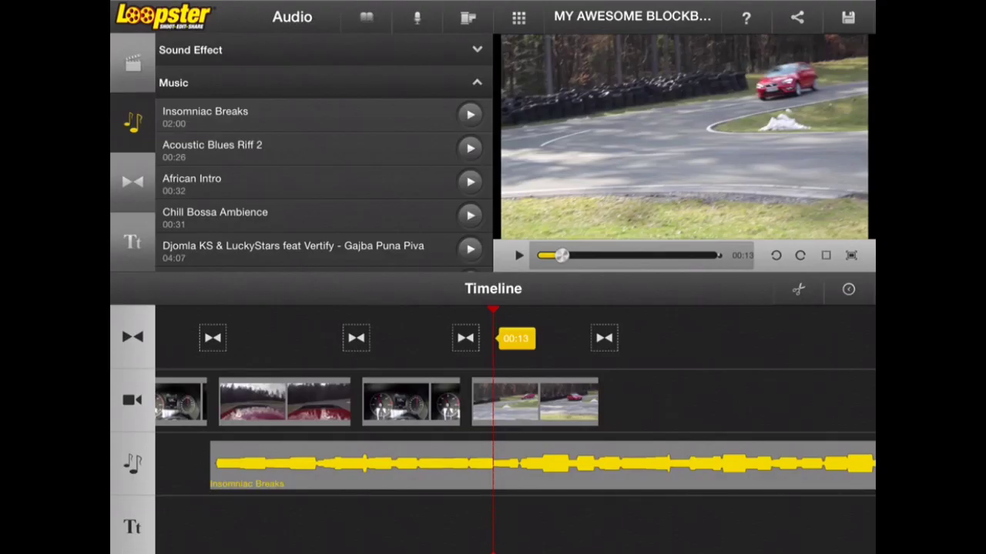
Apply slow motion to the final red-car track clip
click(847, 289)
click(535, 400)
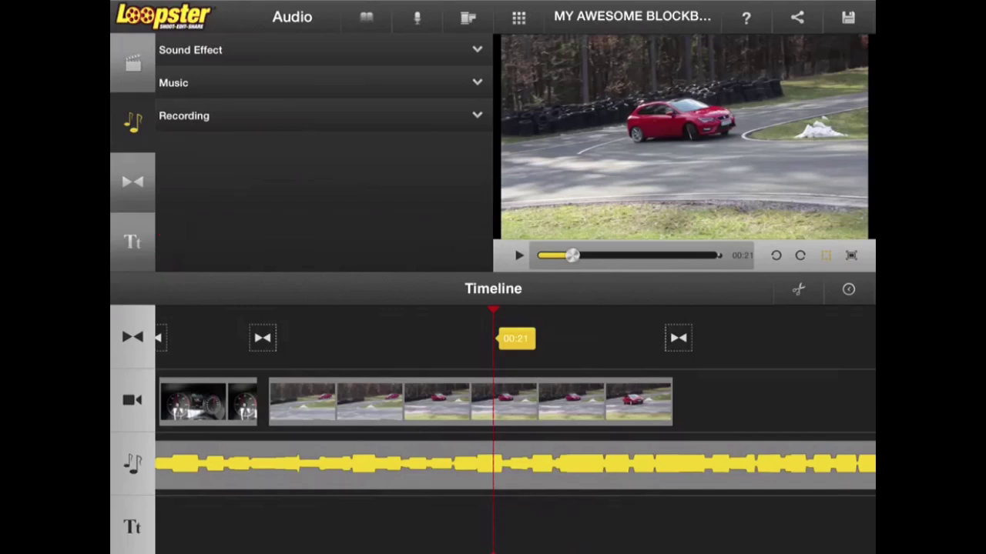
Add a 'That's cool!' title in pink Avenir-Oblique to the text track
click(133, 242)
text(That')
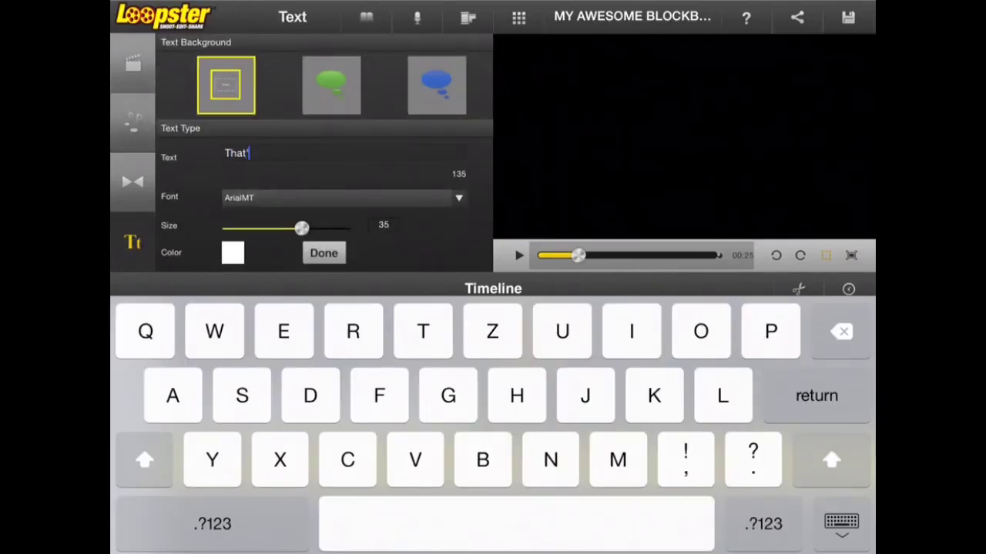
text(s cool!)
click(343, 198)
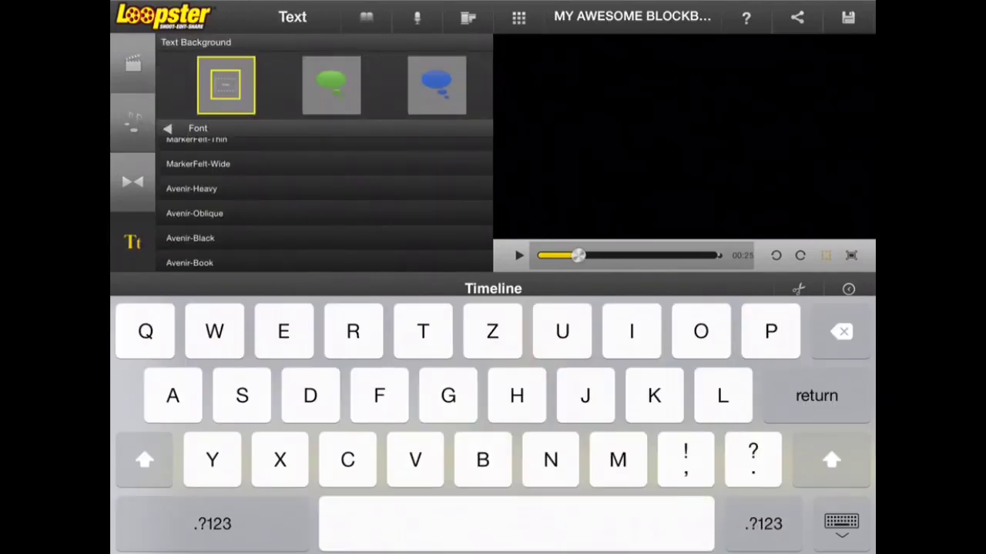
click(269, 211)
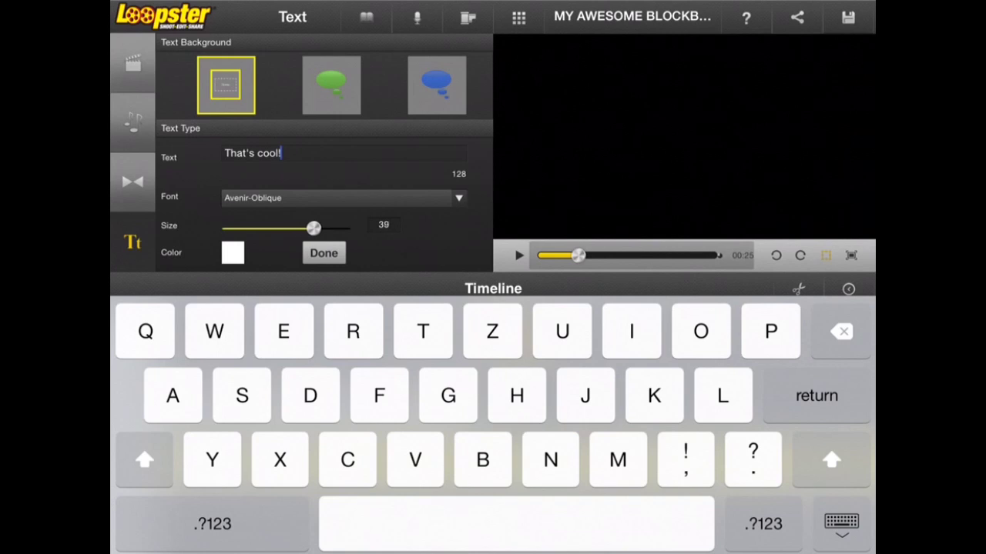
click(233, 252)
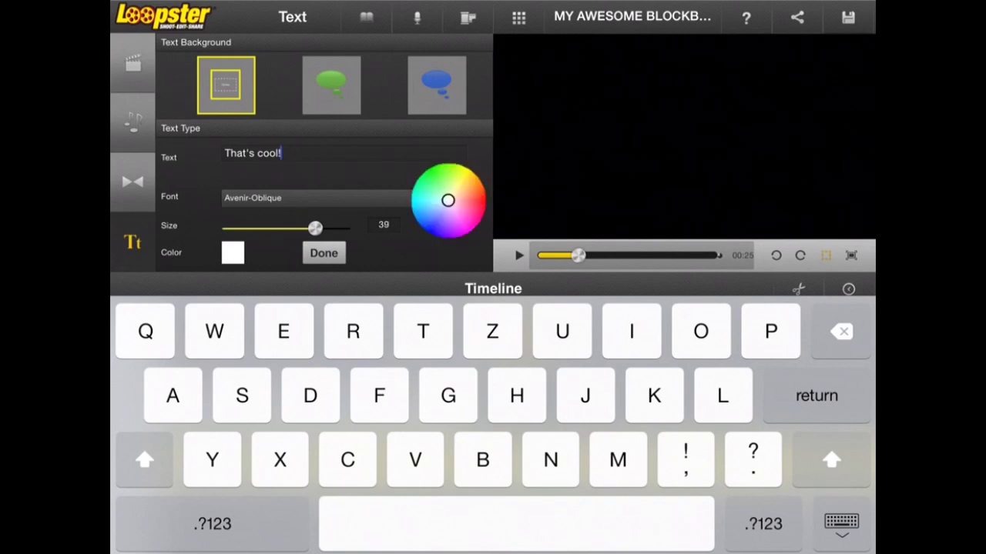
drag(447, 200, 474, 195)
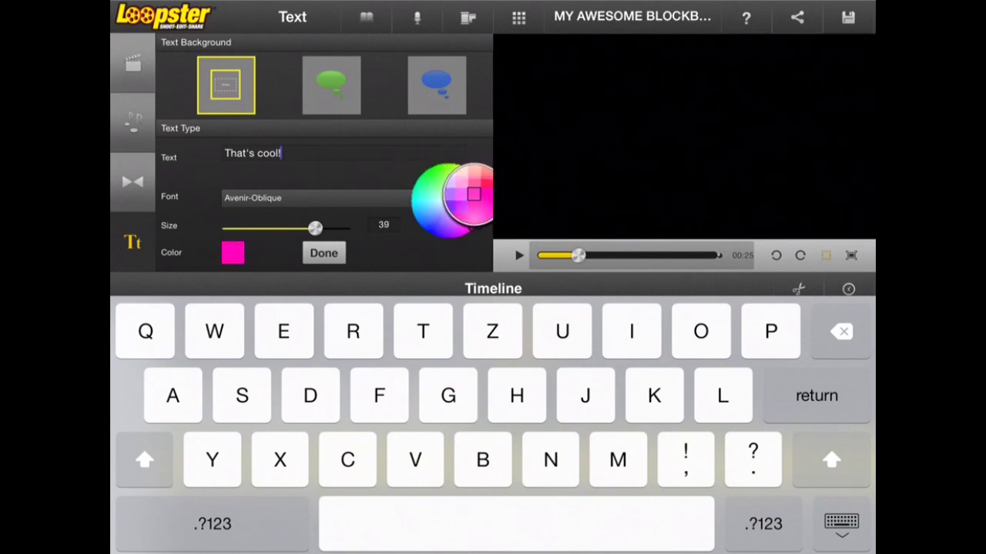
click(323, 253)
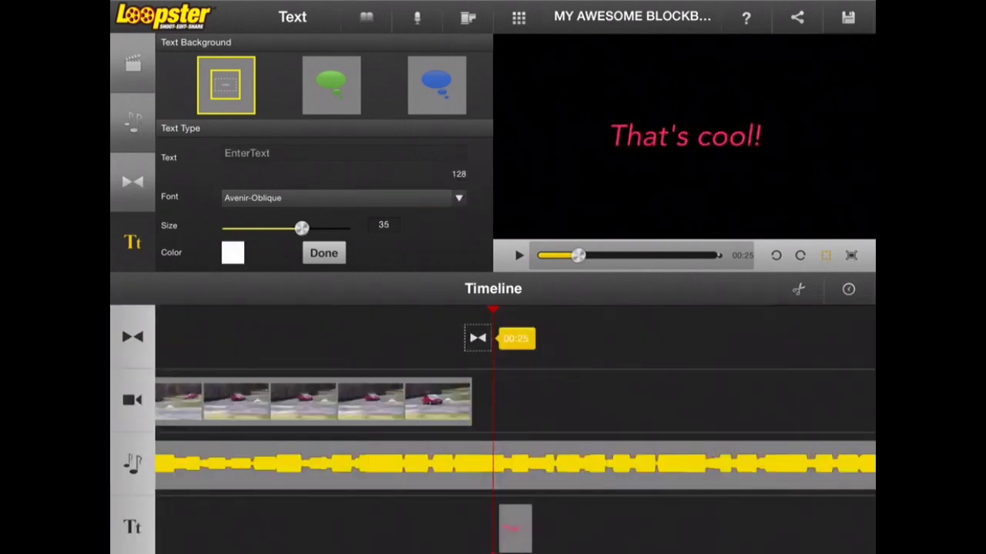
Add a 'Hey!' caption with the blue speech-bubble background at 00:12
click(478, 338)
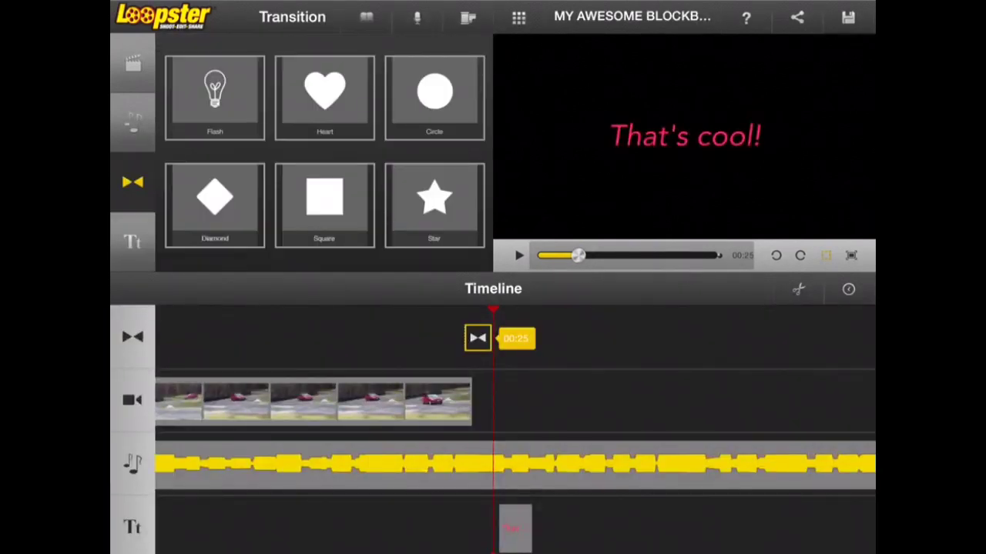
click(479, 339)
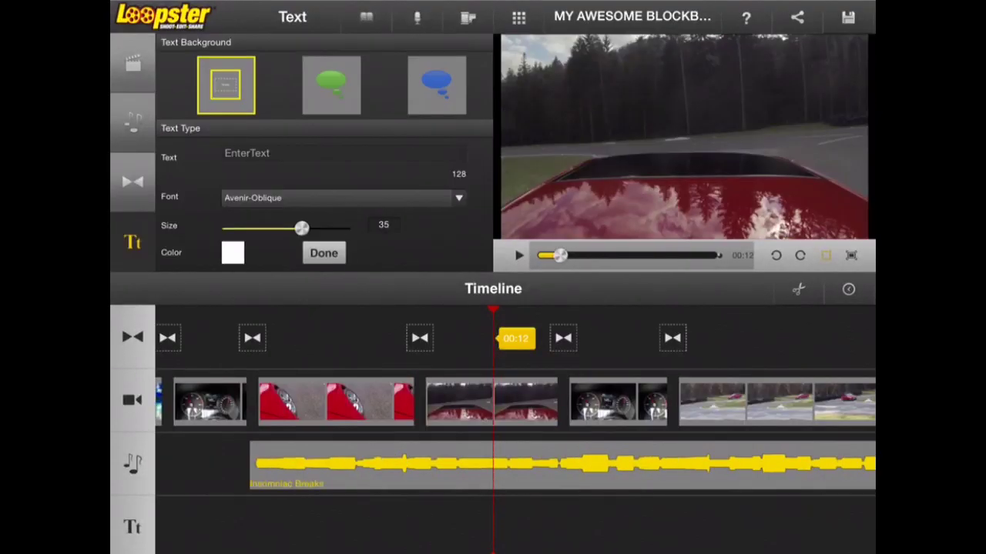
click(436, 84)
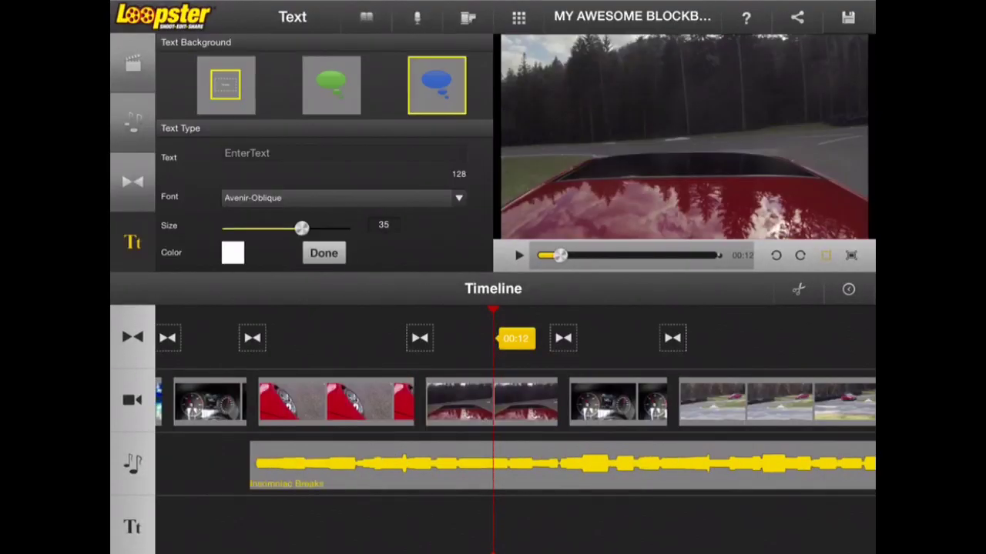
click(339, 153)
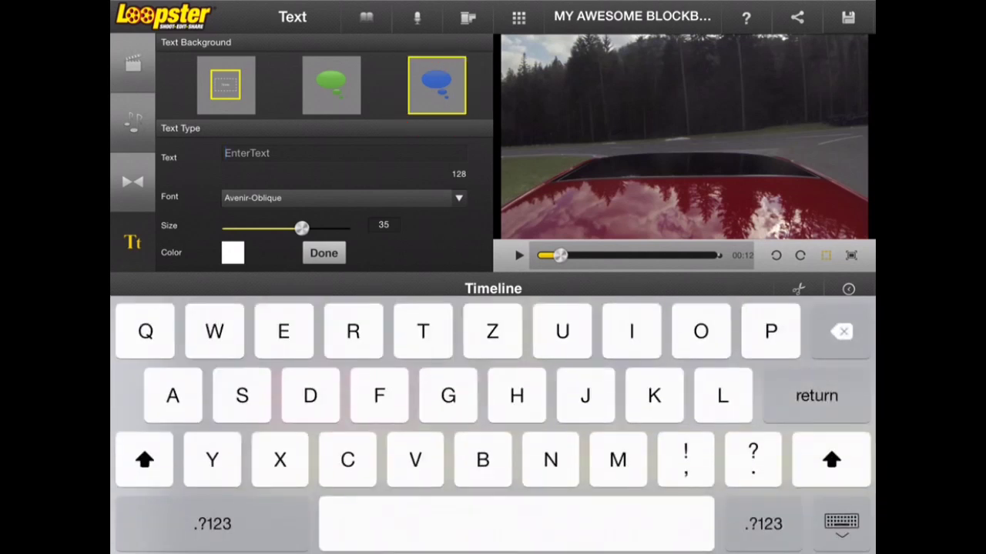
text(Hey!)
click(324, 253)
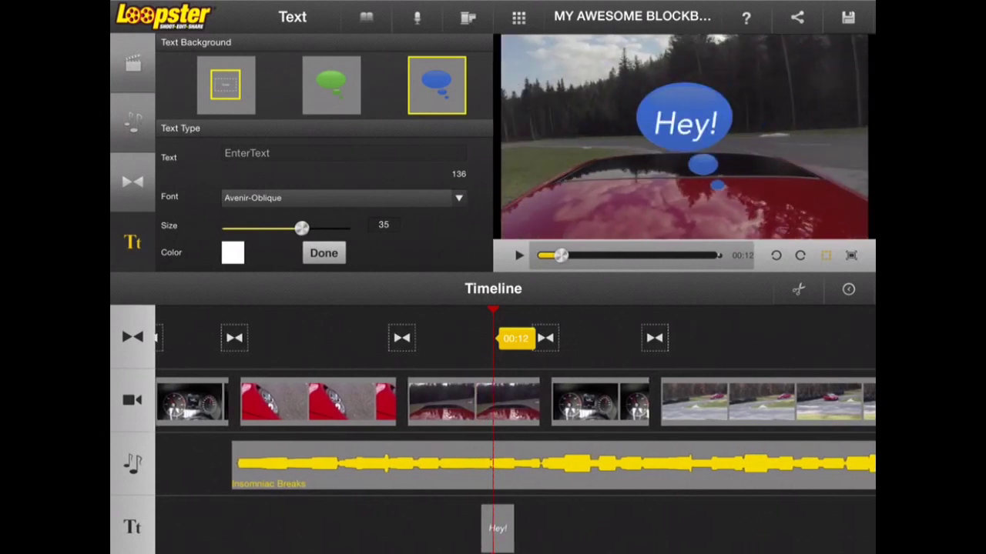
click(826, 255)
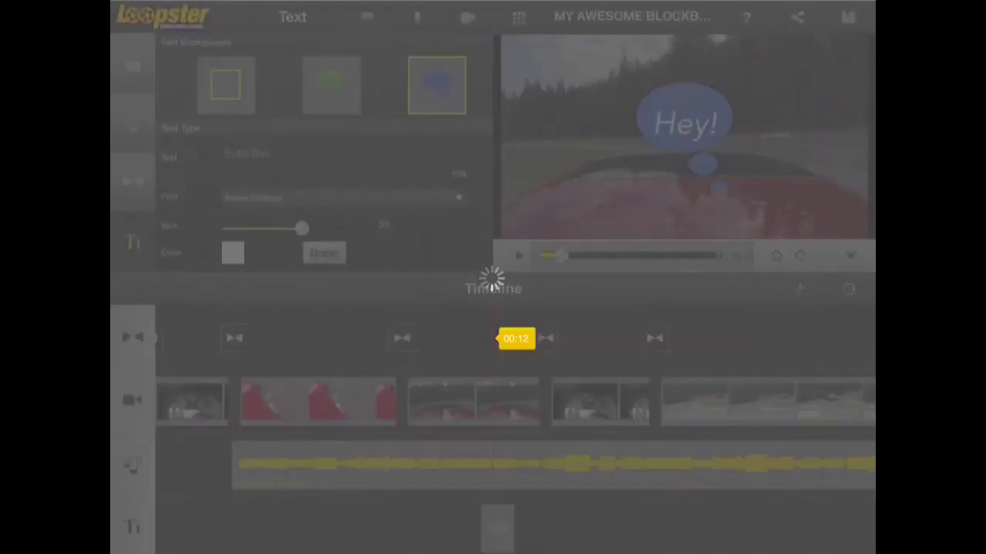